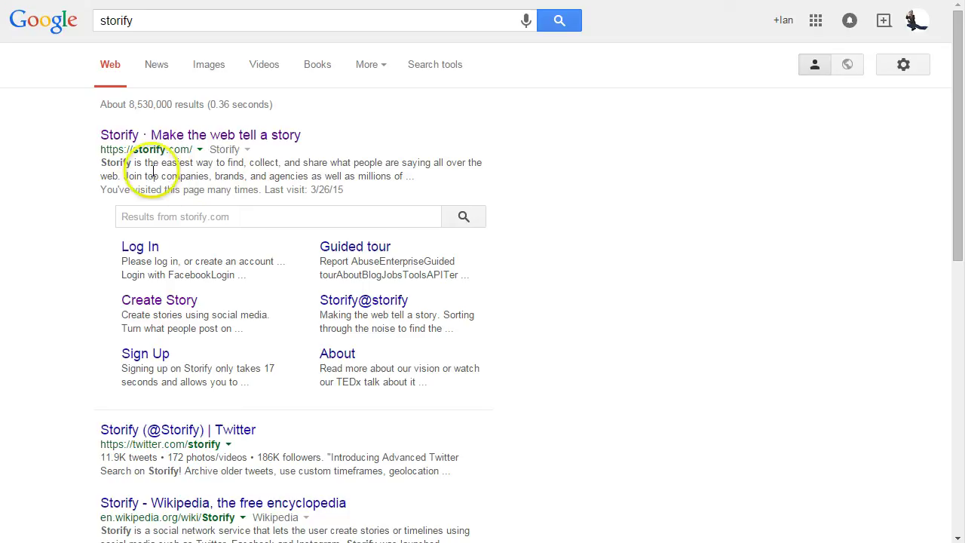
# Open the 'Storify · Make the web tell a story' search result to reach storify.com
pyautogui.click(167, 135)
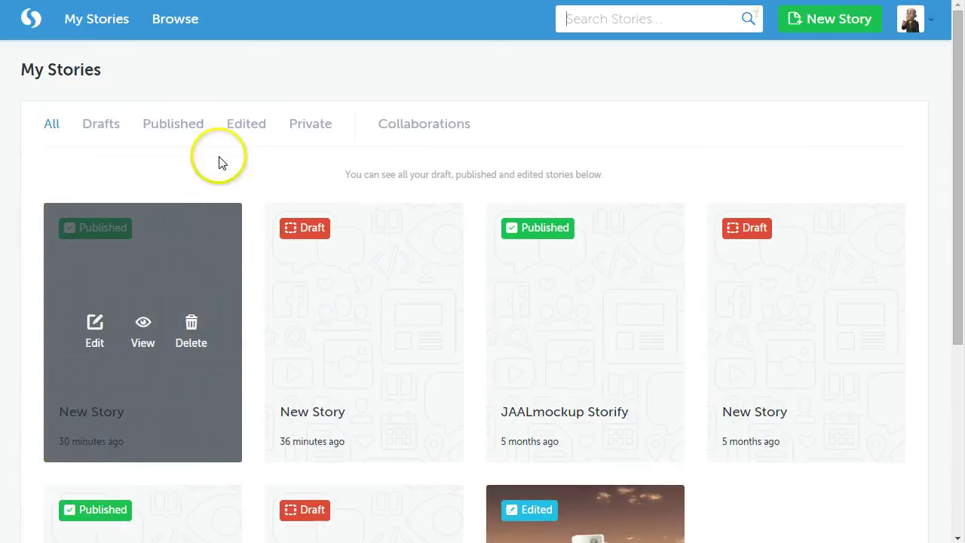
pyautogui.click(49, 121)
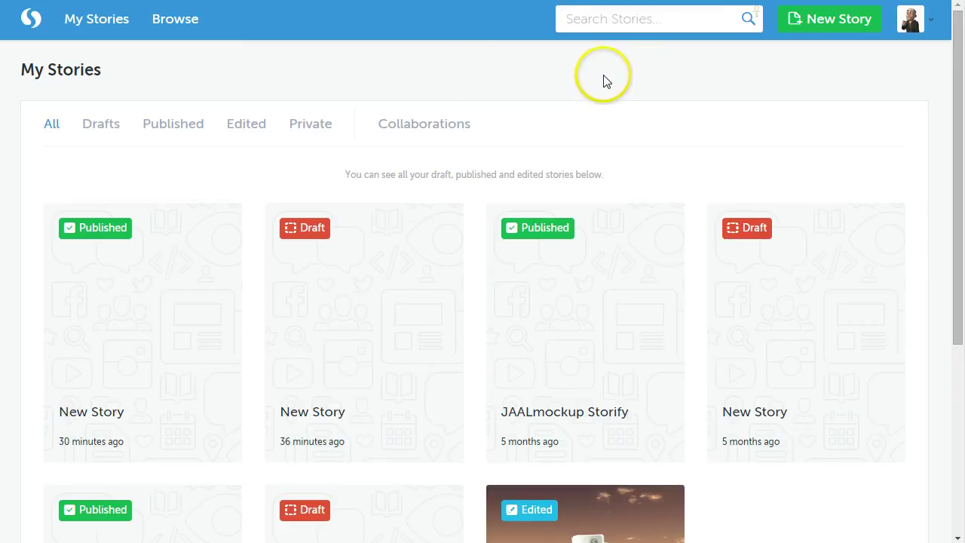
# Search Storify stories for 'egypt' to see its tweets, images, videos and links
pyautogui.click(628, 21)
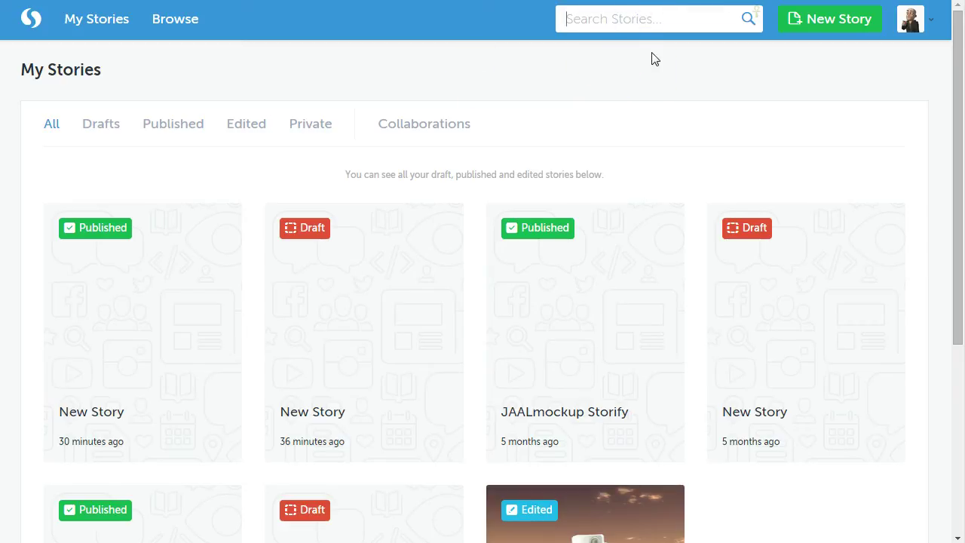
pyautogui.write('egypt')
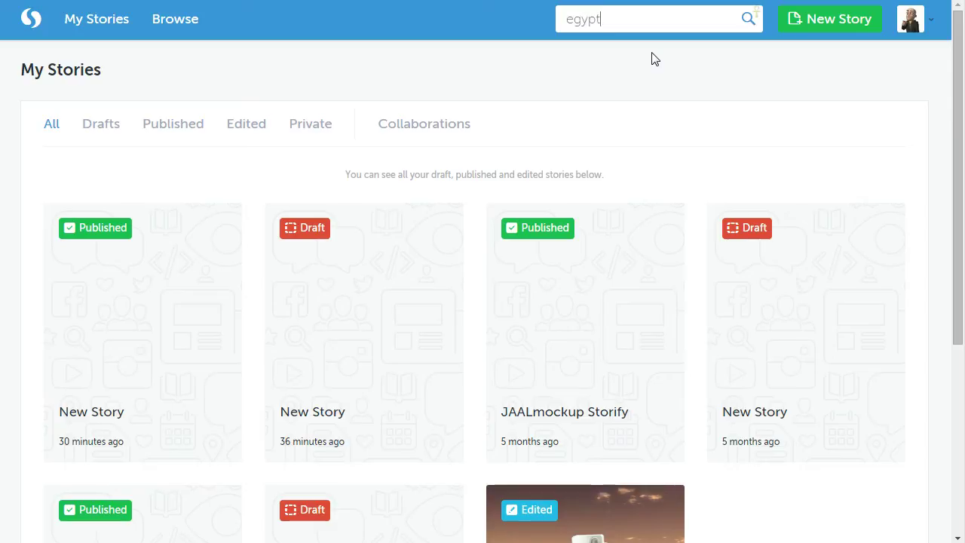
pyautogui.press('Return')
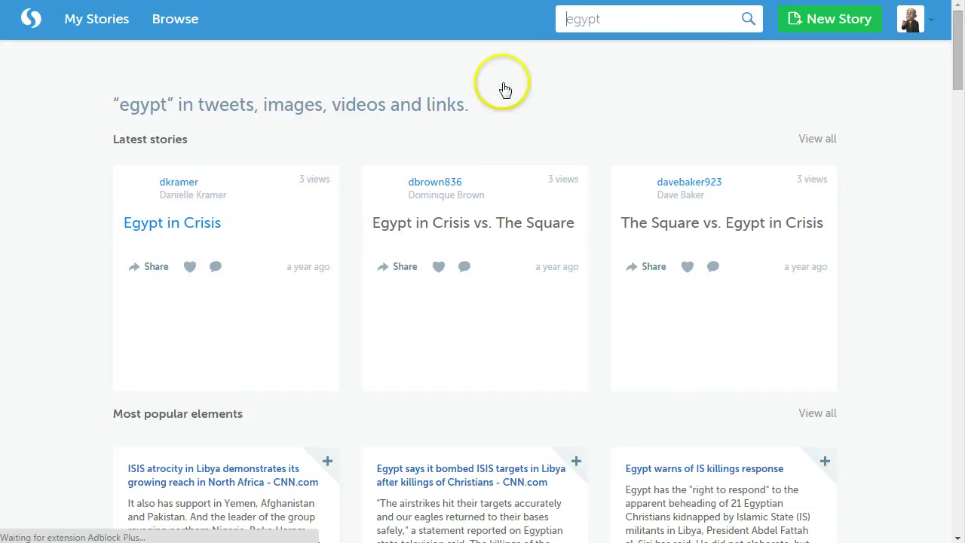
pyautogui.click(841, 24)
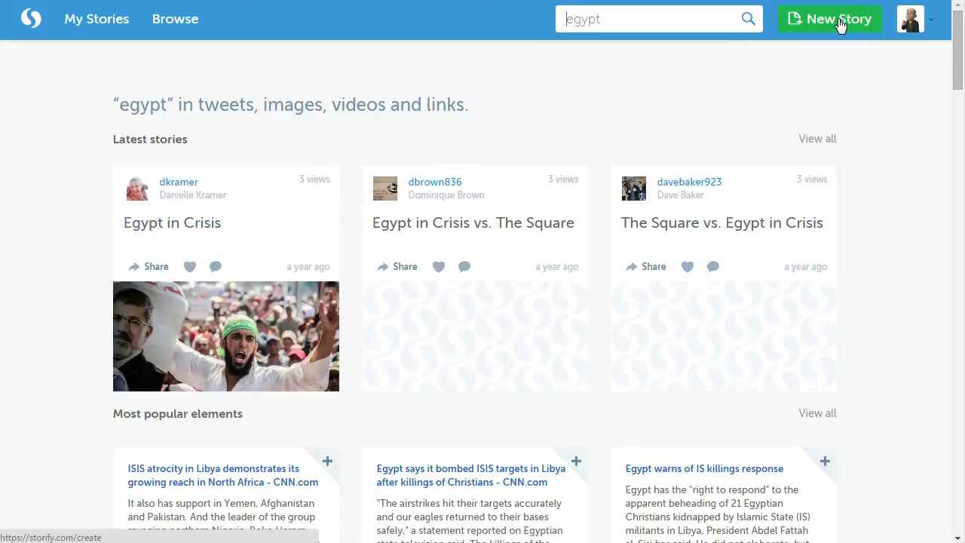
# Create a new story with headline 'Test Drive' and description 'This is a test drive'
pyautogui.click(826, 25)
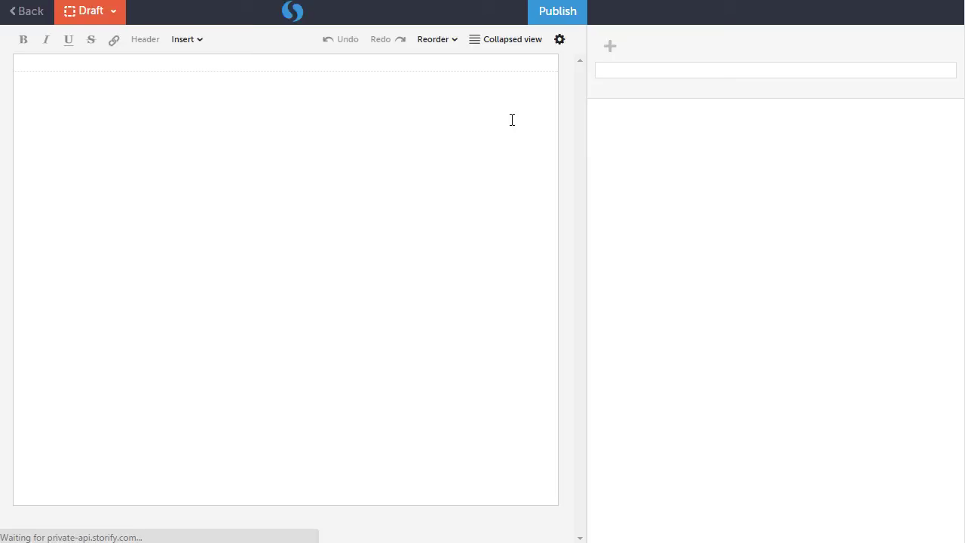
pyautogui.click(511, 209)
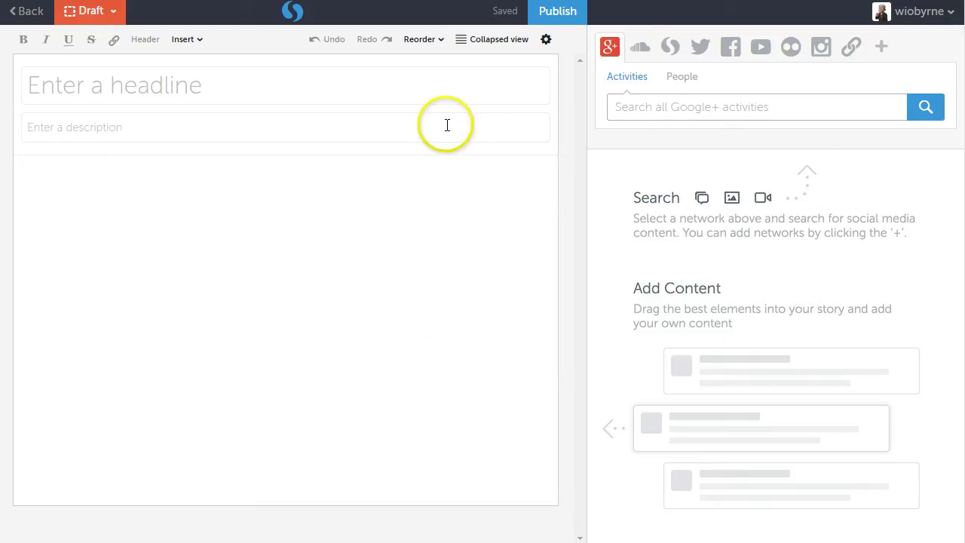
pyautogui.click(394, 88)
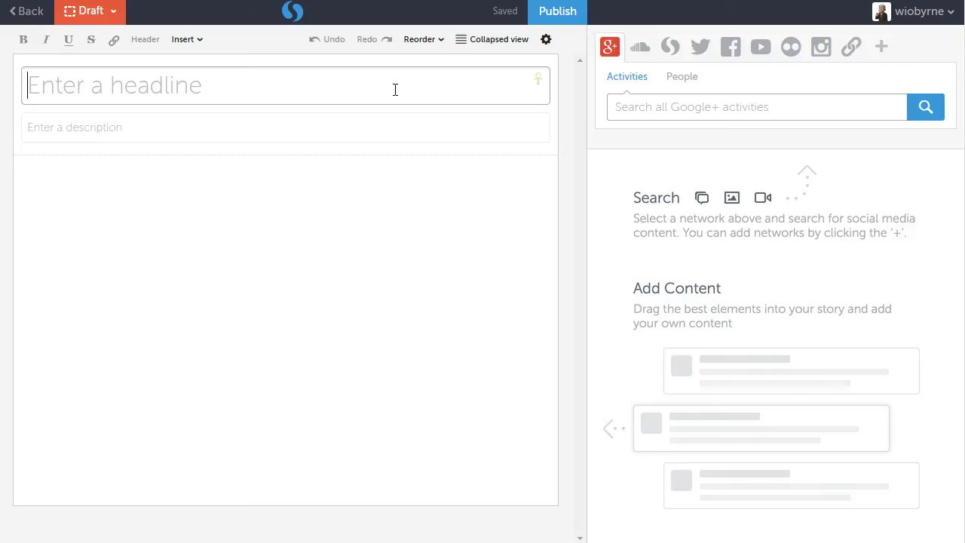
pyautogui.write('TEst')
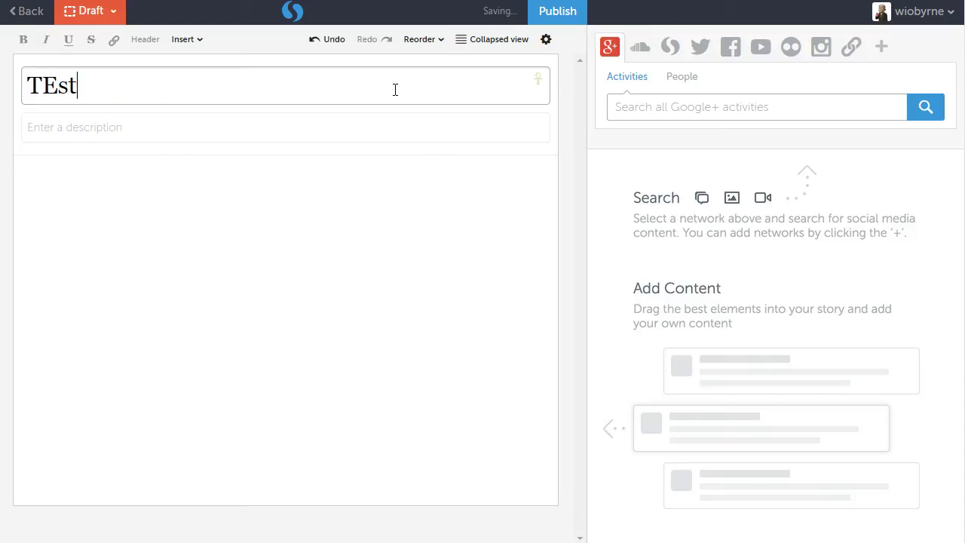
pyautogui.press('BackSpace')
pyautogui.press('BackSpace')
pyautogui.press('BackSpace')
pyautogui.press('BackSpace')
pyautogui.write('Test Drive')
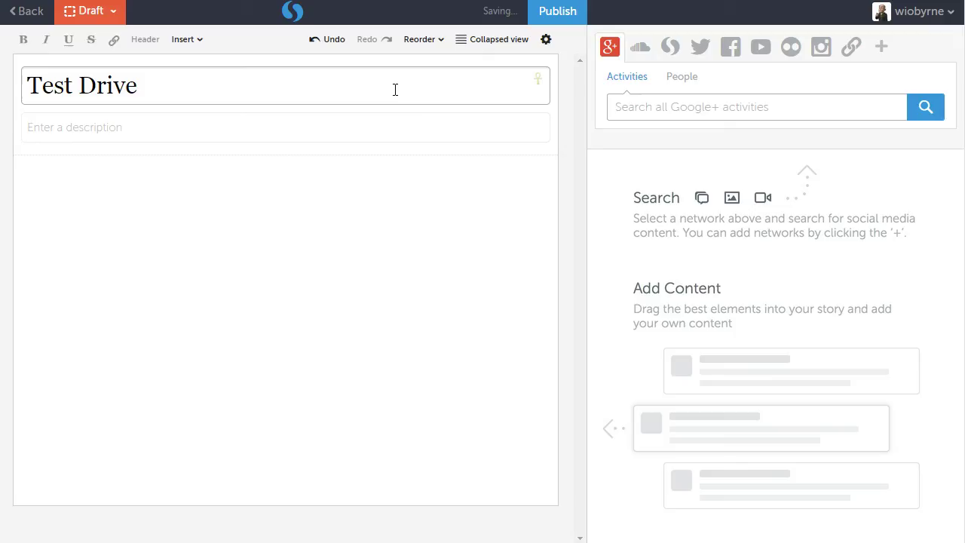
pyautogui.click(388, 126)
pyautogui.write('T')
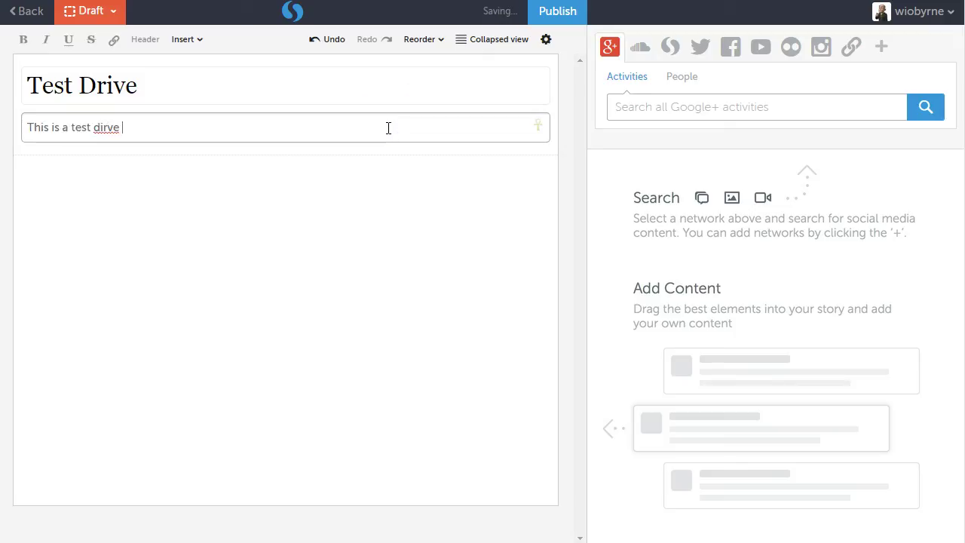
pyautogui.write('his is a test drive')
pyautogui.click(706, 108)
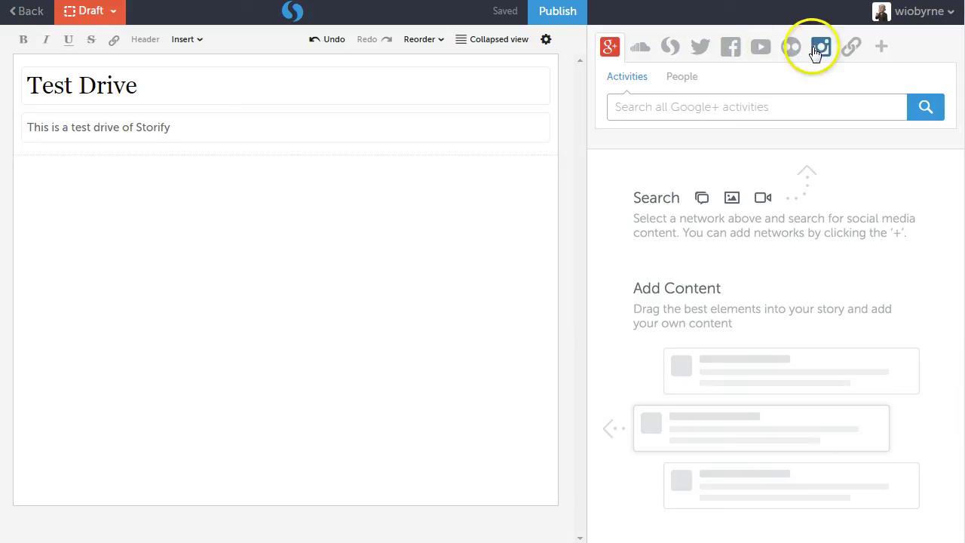
pyautogui.click(850, 51)
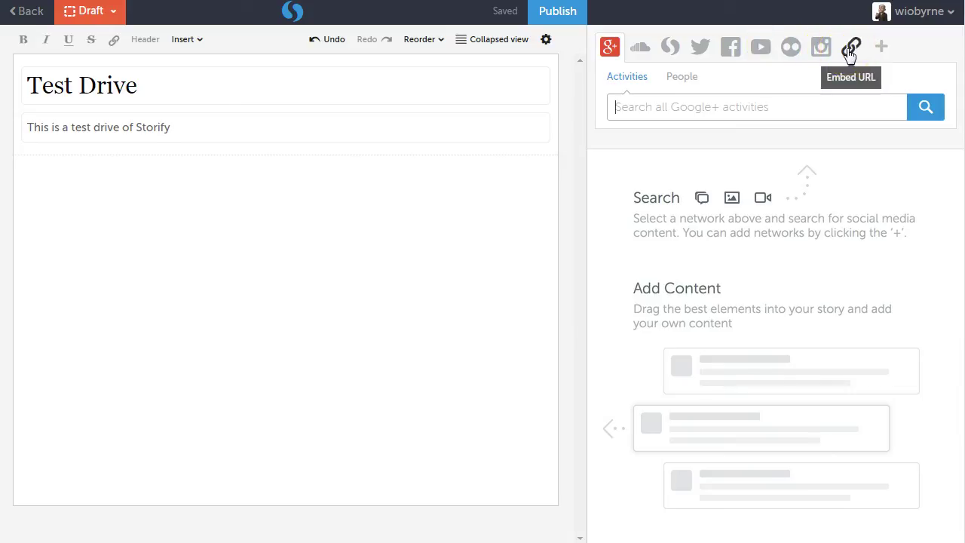
pyautogui.click(880, 47)
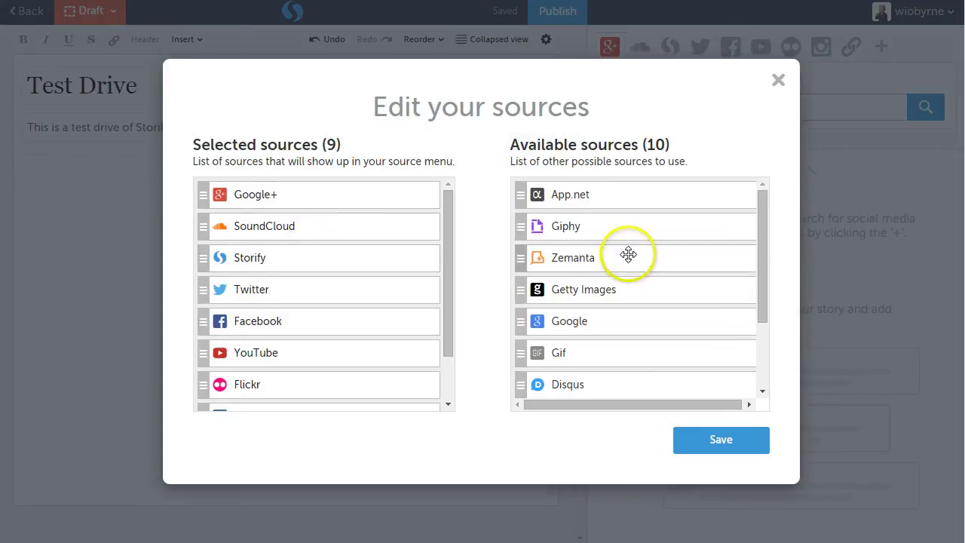
pyautogui.click(778, 80)
# Search the Twitter source by the account's own username and load more of its tweets
pyautogui.click(756, 110)
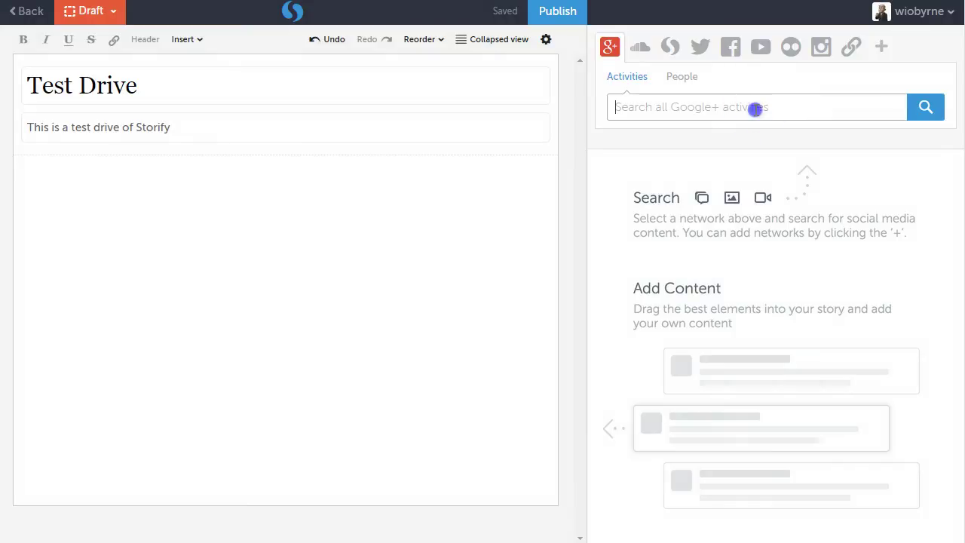
pyautogui.click(706, 110)
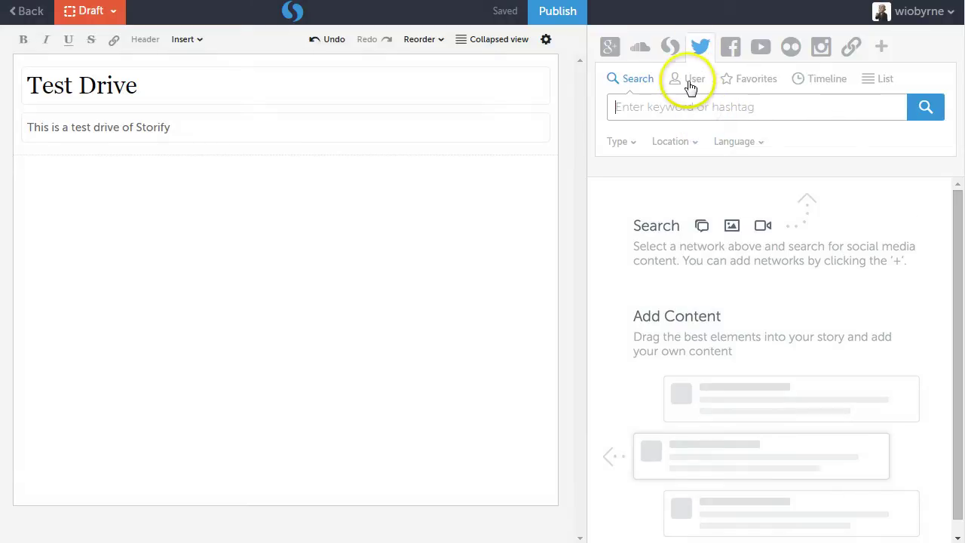
pyautogui.click(688, 80)
pyautogui.click(691, 107)
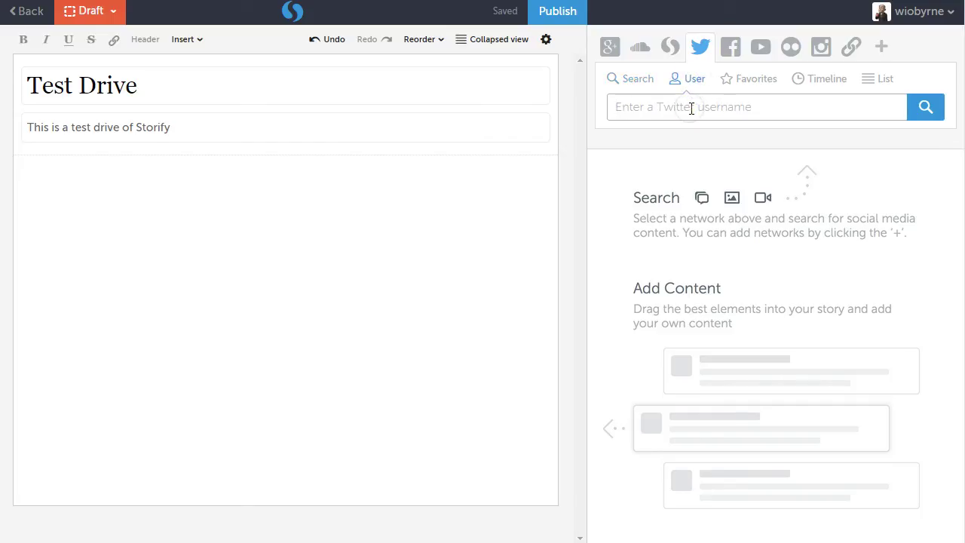
pyautogui.write('@wiobyrne')
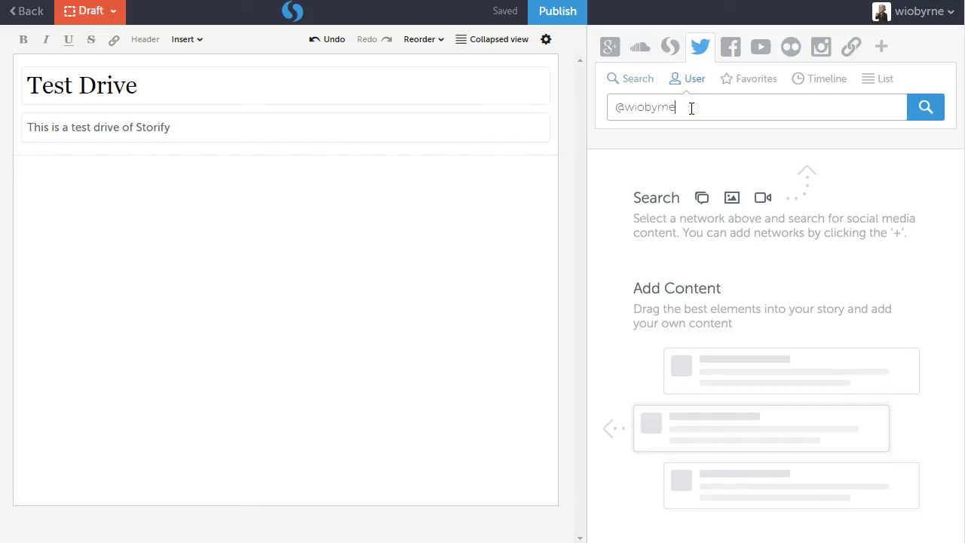
pyautogui.press('Return')
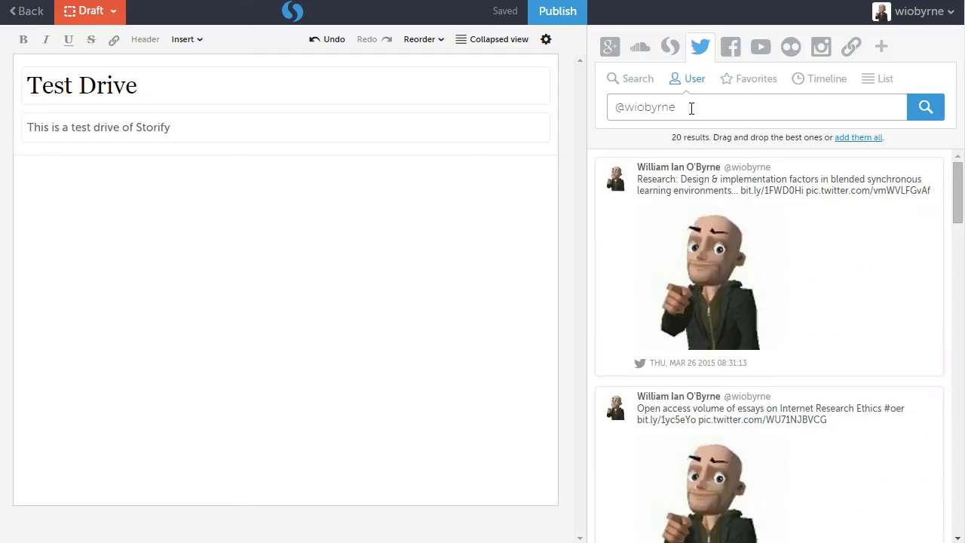
pyautogui.moveTo(691, 137); pyautogui.dragTo(724, 158)
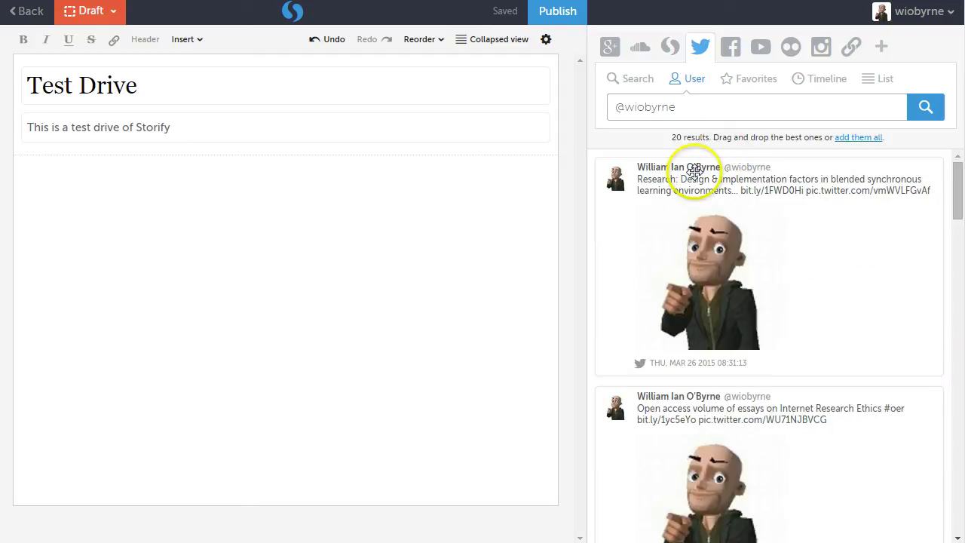
pyautogui.scroll(-20, 694, 172)
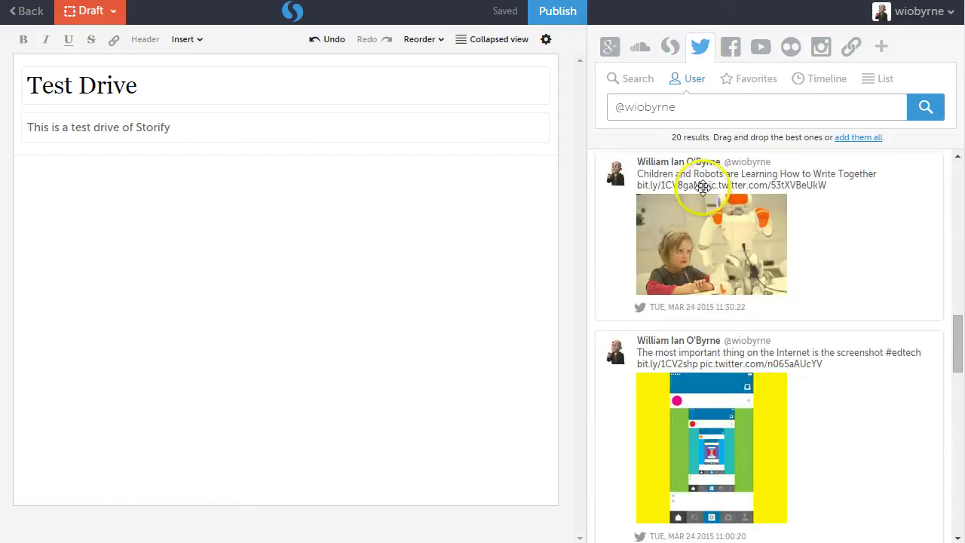
pyautogui.scroll(-3, 705, 197)
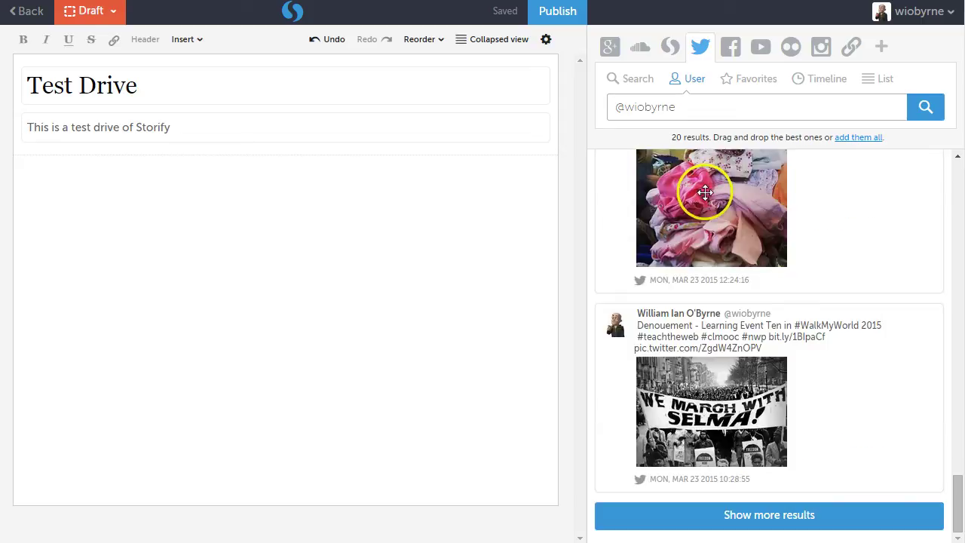
pyautogui.click(770, 515)
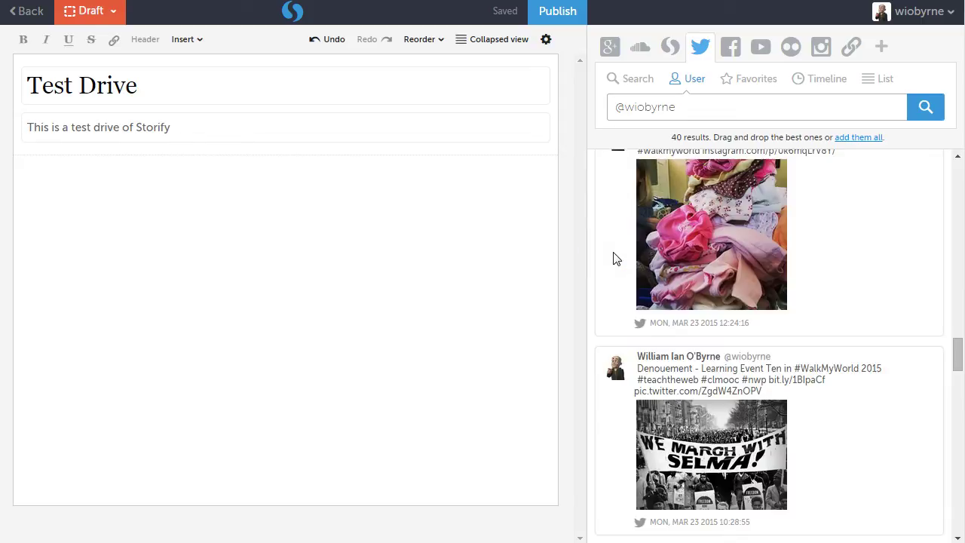
pyautogui.scroll(15, 614, 259)
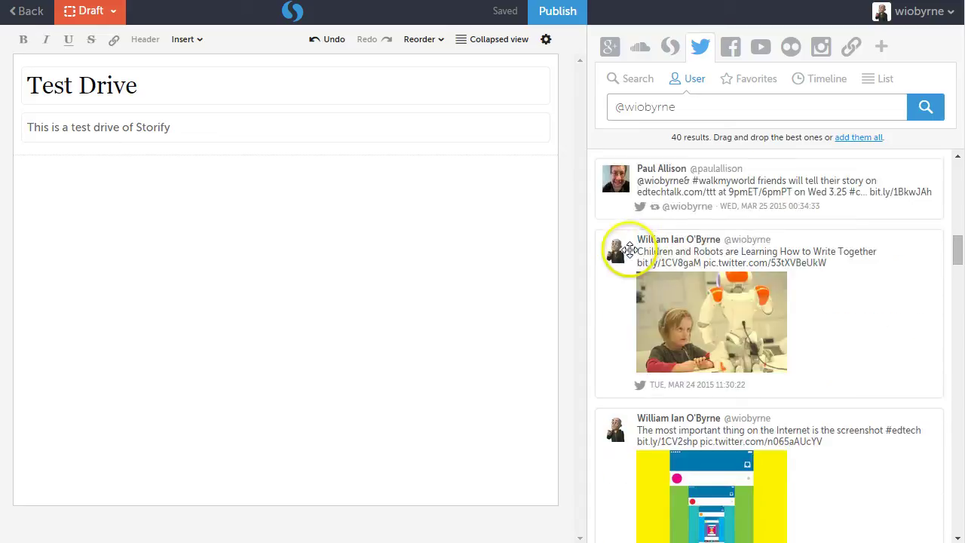
pyautogui.scroll(5, 631, 251)
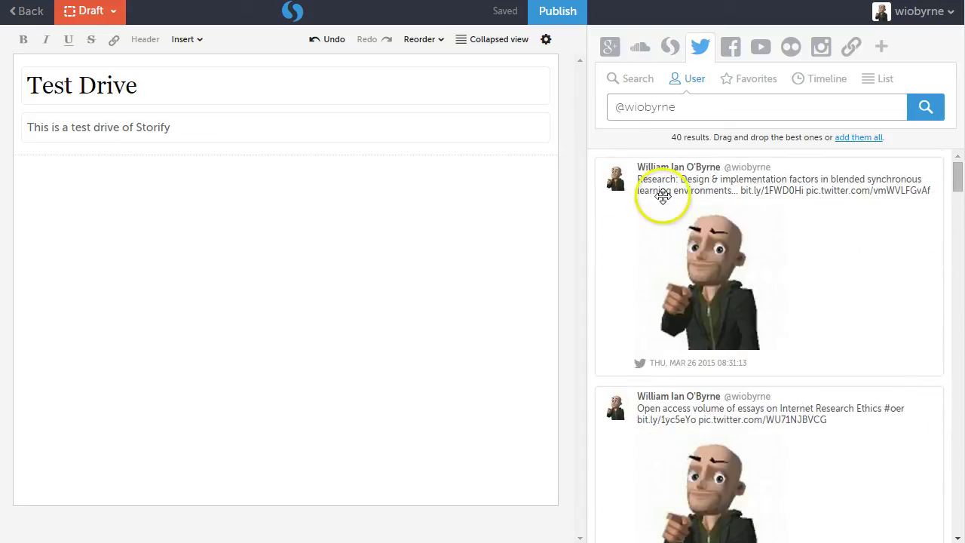
# Search Twitter by keyword for #dmlcommons
pyautogui.click(647, 79)
pyautogui.click(665, 107)
pyautogui.write('#')
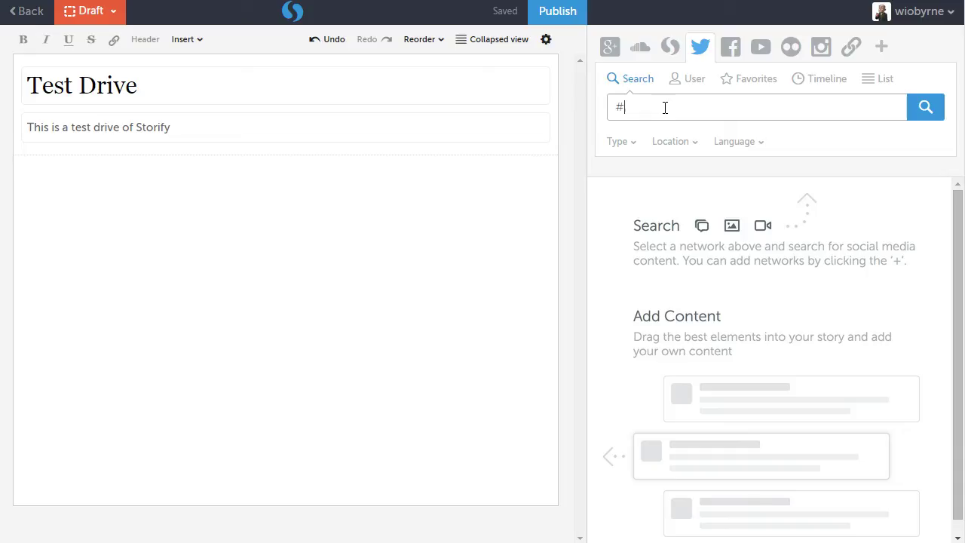
pyautogui.write('dmlcommons')
pyautogui.press('Return')
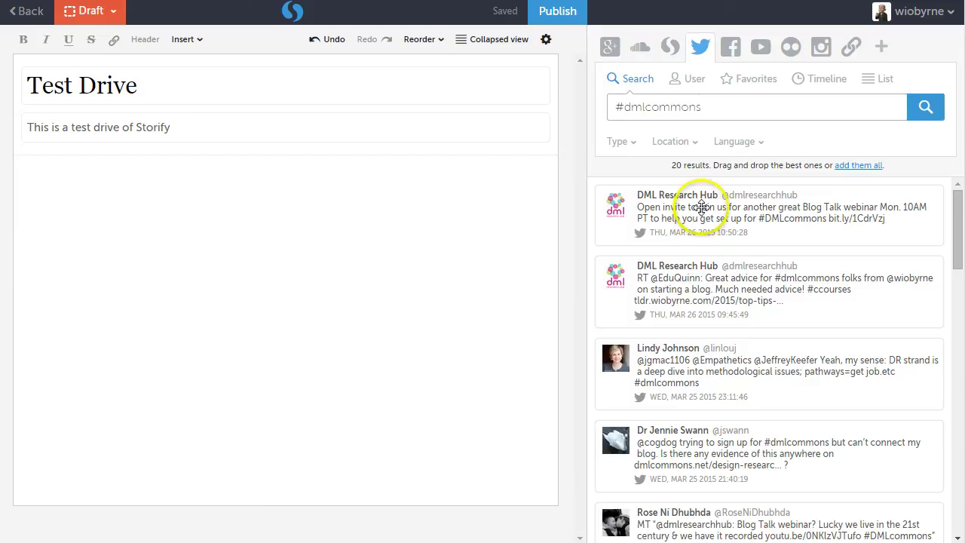
# Drag three #dmlcommons tweets, starting with DML Research Hub, into the story in order
pyautogui.moveTo(702, 208); pyautogui.dragTo(341, 223)
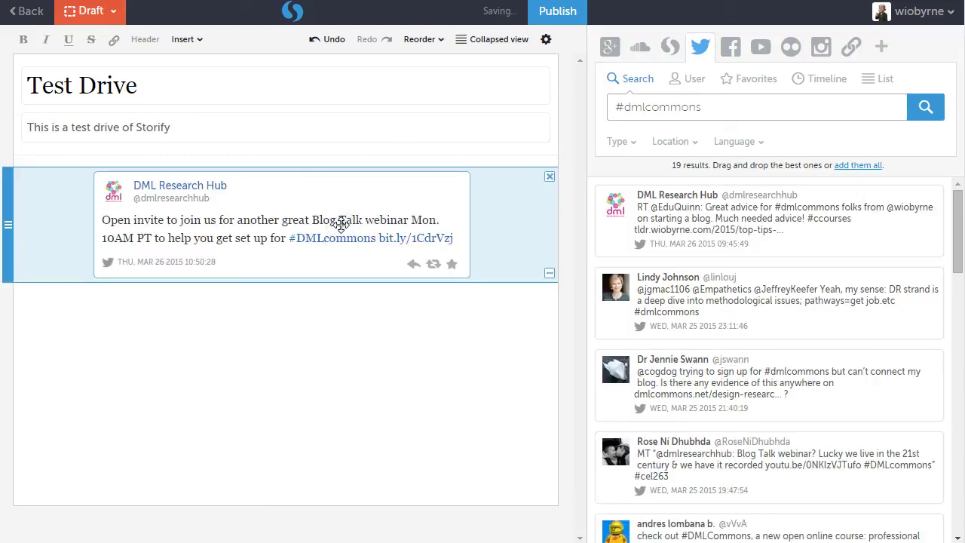
pyautogui.moveTo(694, 291); pyautogui.dragTo(289, 338)
pyautogui.moveTo(686, 302); pyautogui.dragTo(304, 465)
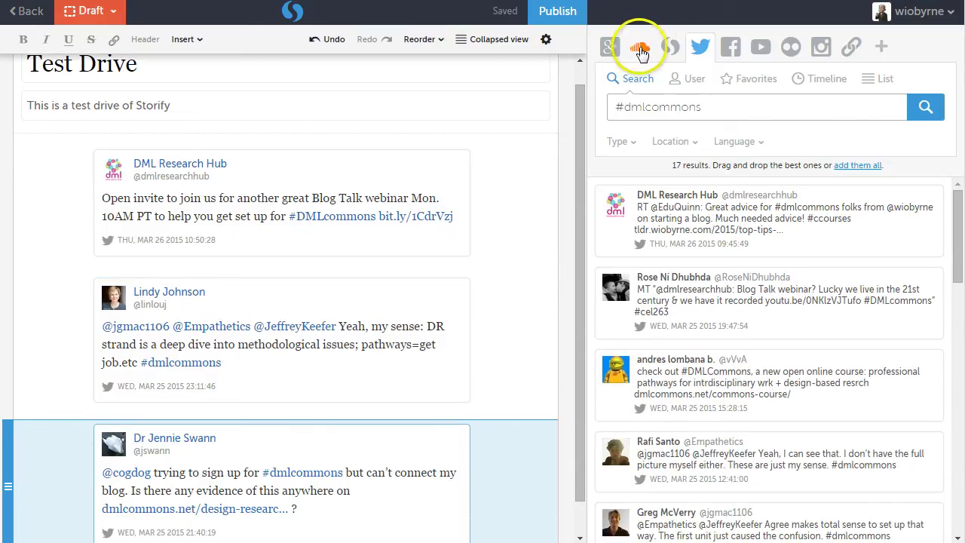
# Search Google+ for dmlcommons and drop the eLearning Feeds post below the DML Research Hub tweet
pyautogui.click(612, 52)
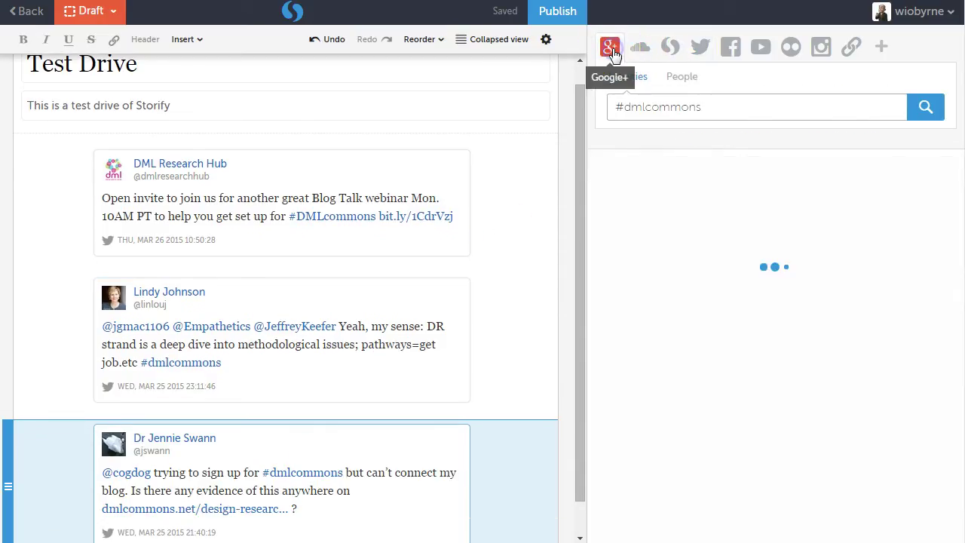
pyautogui.click(664, 107)
pyautogui.tripleClick(664, 107)
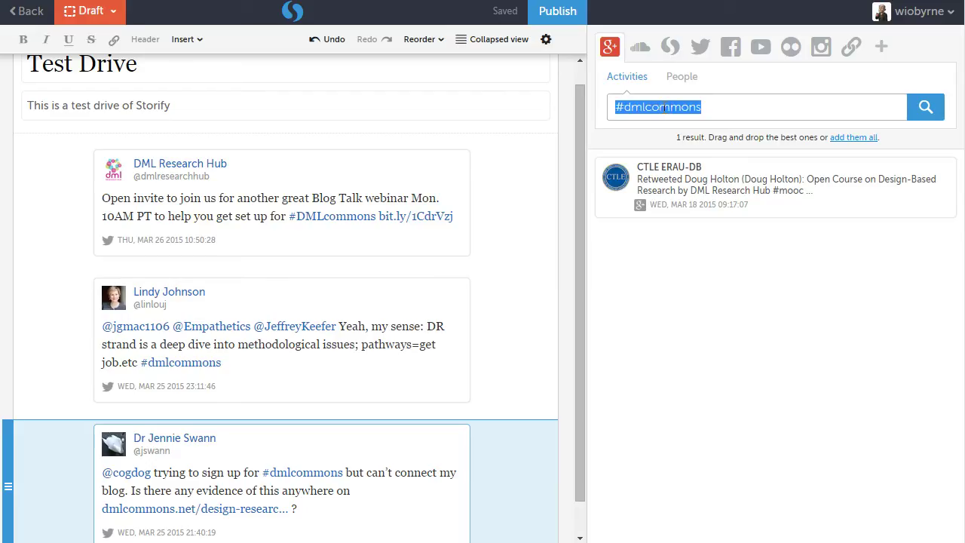
pyautogui.write('dml')
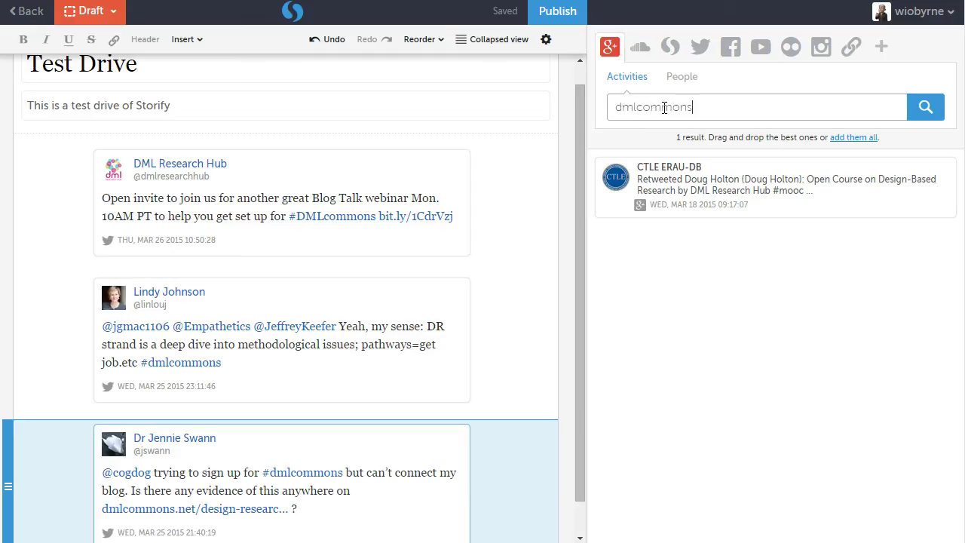
pyautogui.press('Return')
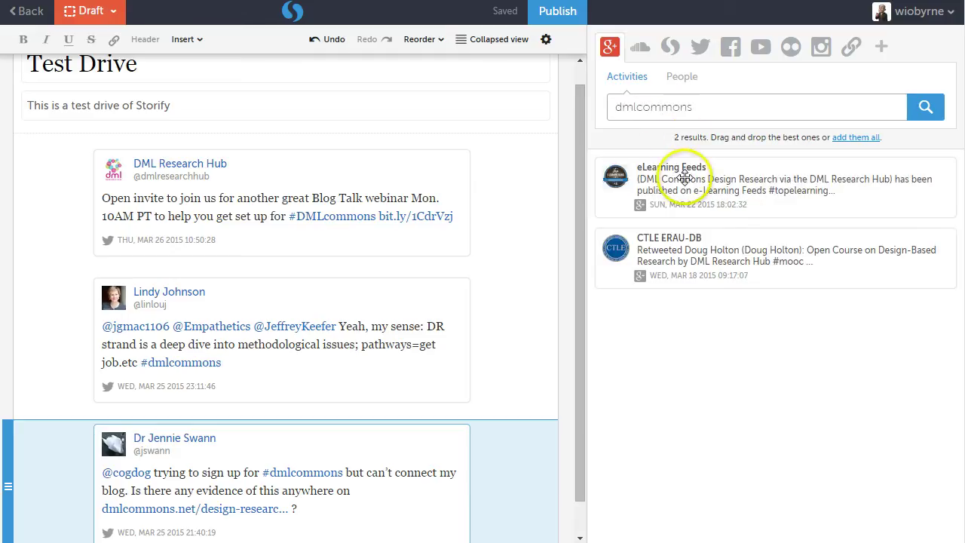
pyautogui.moveTo(683, 181); pyautogui.dragTo(256, 212)
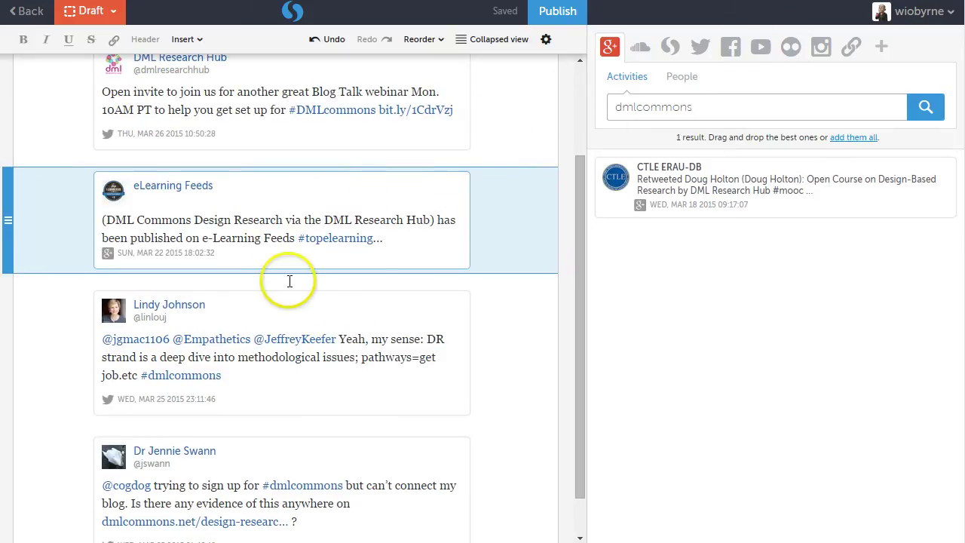
# Move the DML Research Hub tweet below the eLearning Feeds post
pyautogui.scroll(3, 287, 278)
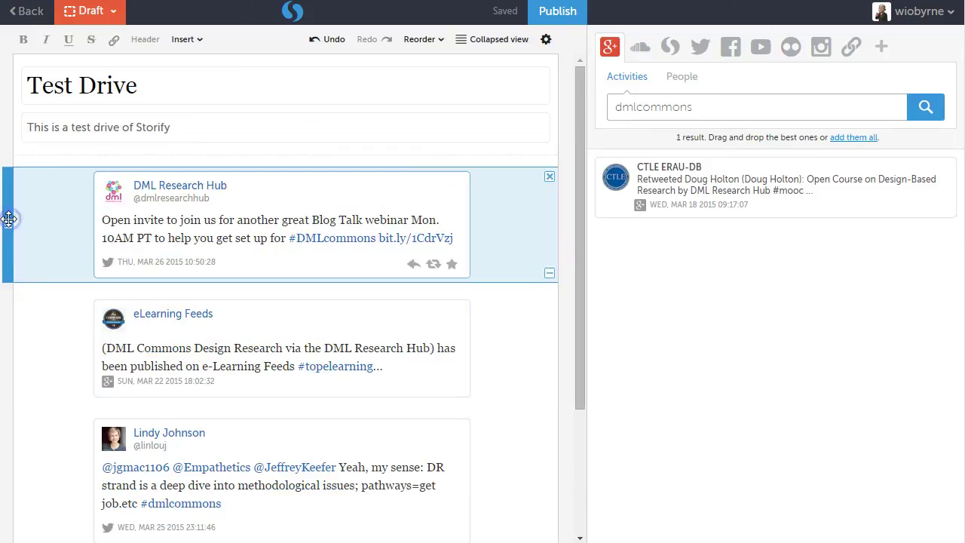
pyautogui.moveTo(7, 214); pyautogui.dragTo(23, 323)
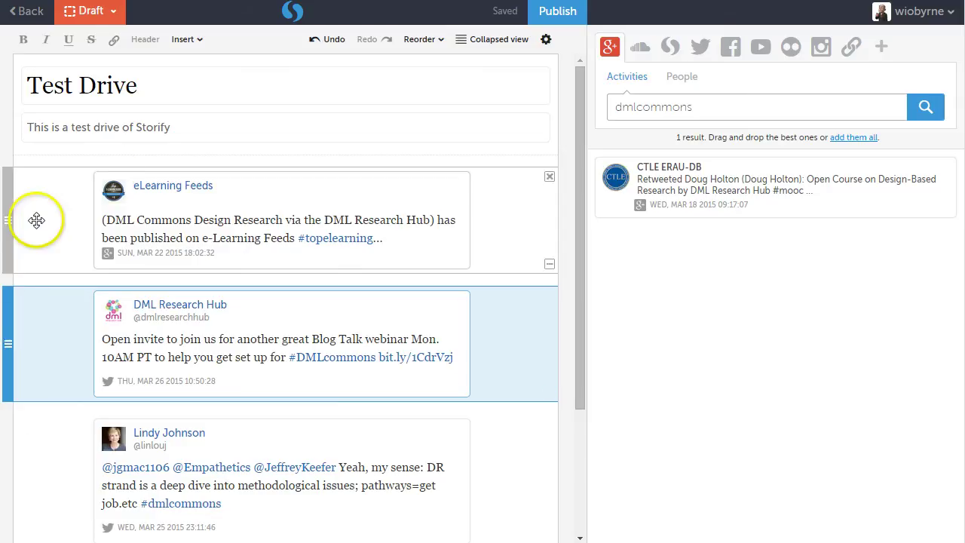
pyautogui.click(196, 129)
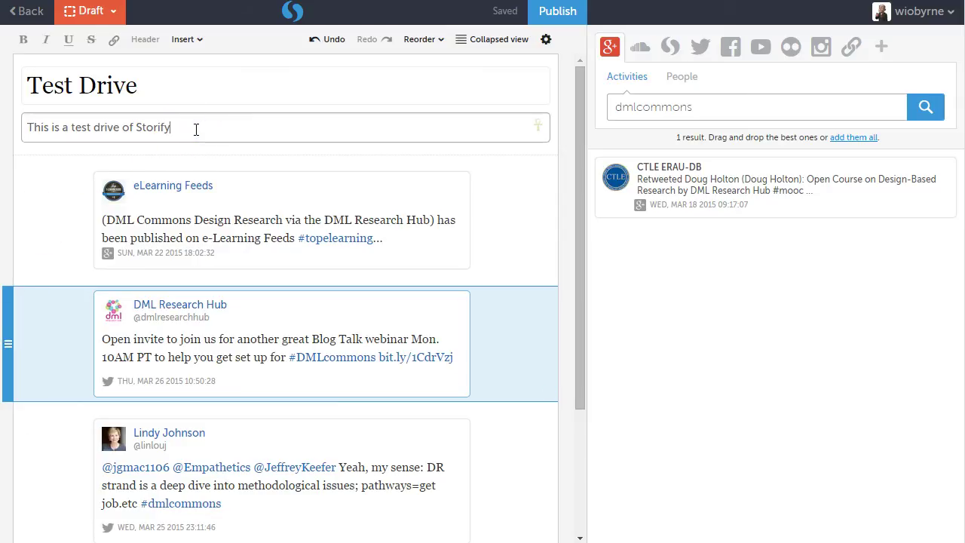
# Insert an empty text block right after the DML Research Hub tweet
pyautogui.click(68, 278)
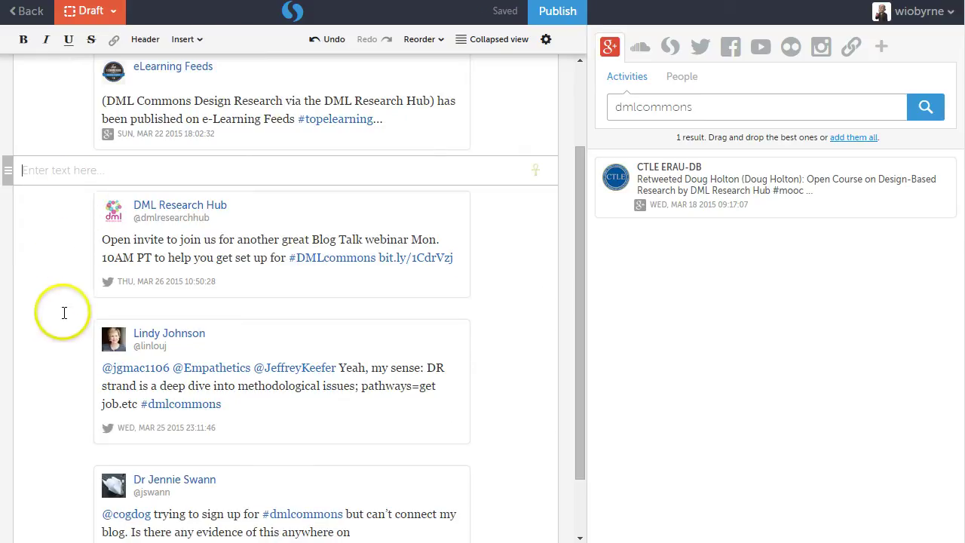
pyautogui.click(63, 305)
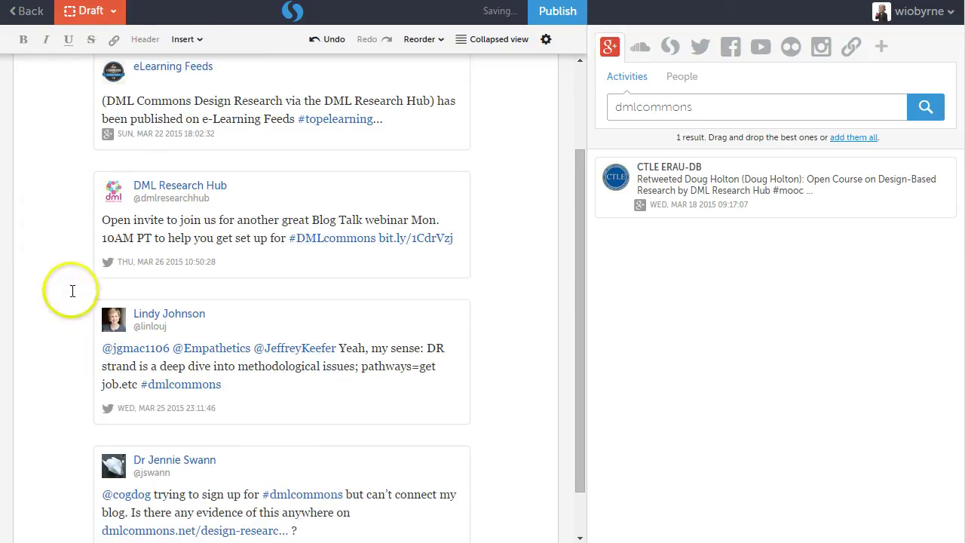
pyautogui.click(73, 291)
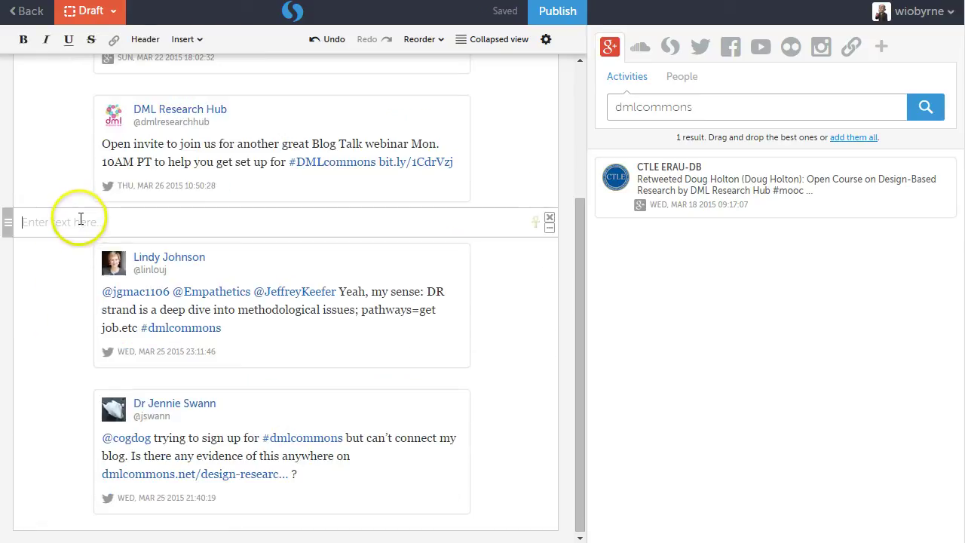
pyautogui.click(135, 254)
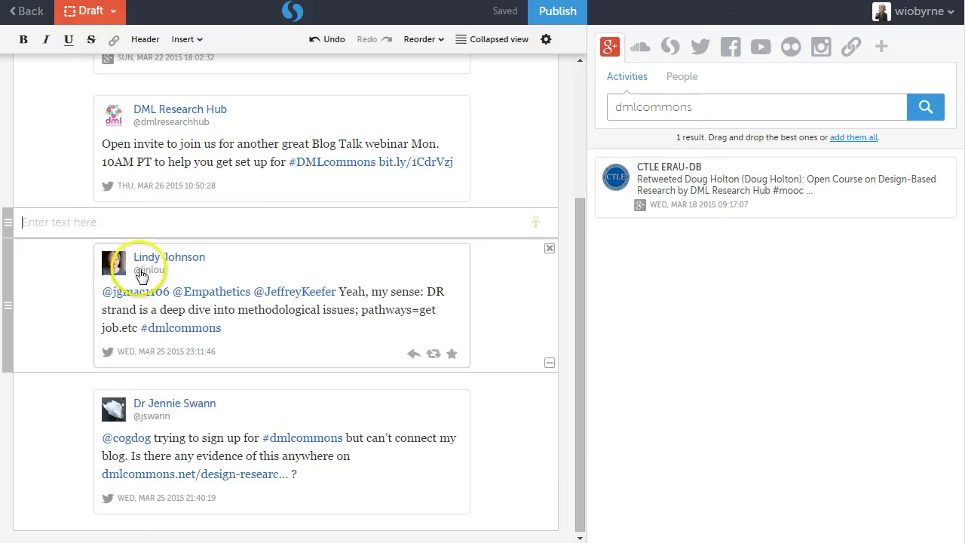
pyautogui.click(141, 229)
# Write 'Enter text to reflect' in the new text block and finish editing it
pyautogui.write('Enter text reflect')
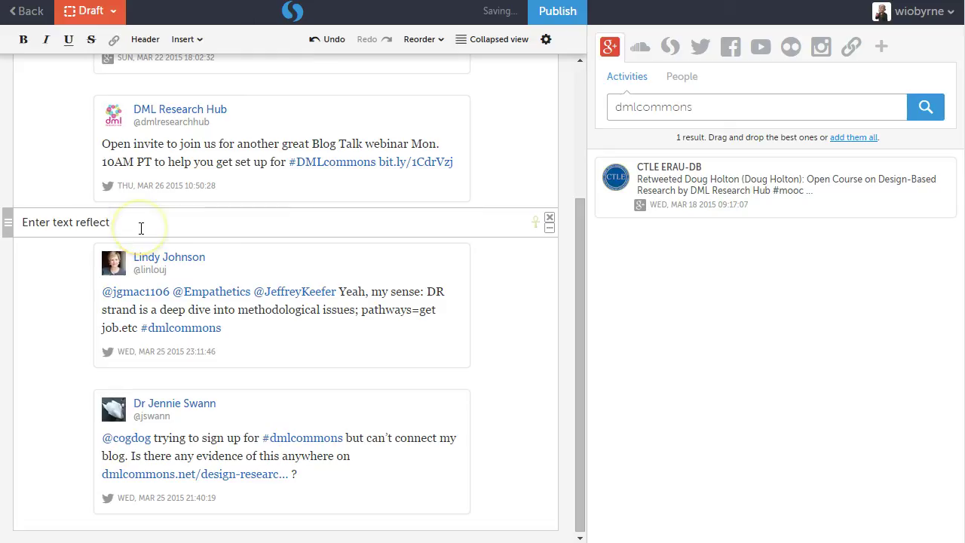
pyautogui.click(80, 222)
pyautogui.write('t0')
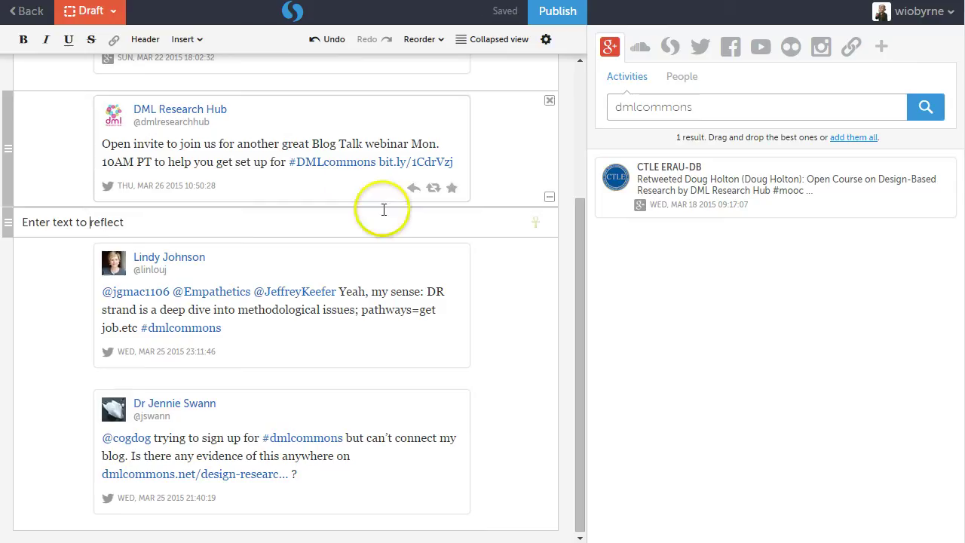
pyautogui.scroll(3, 384, 321)
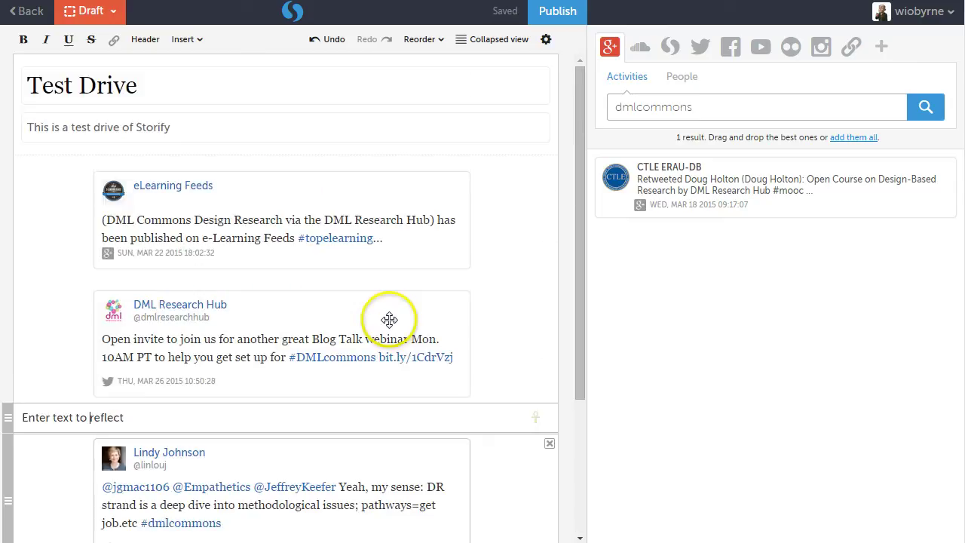
pyautogui.click(320, 426)
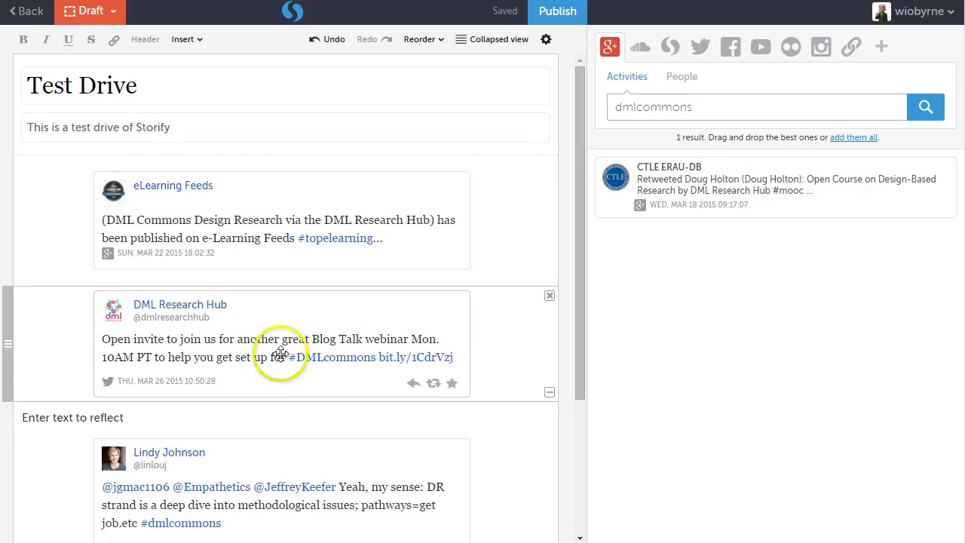
pyautogui.click(383, 416)
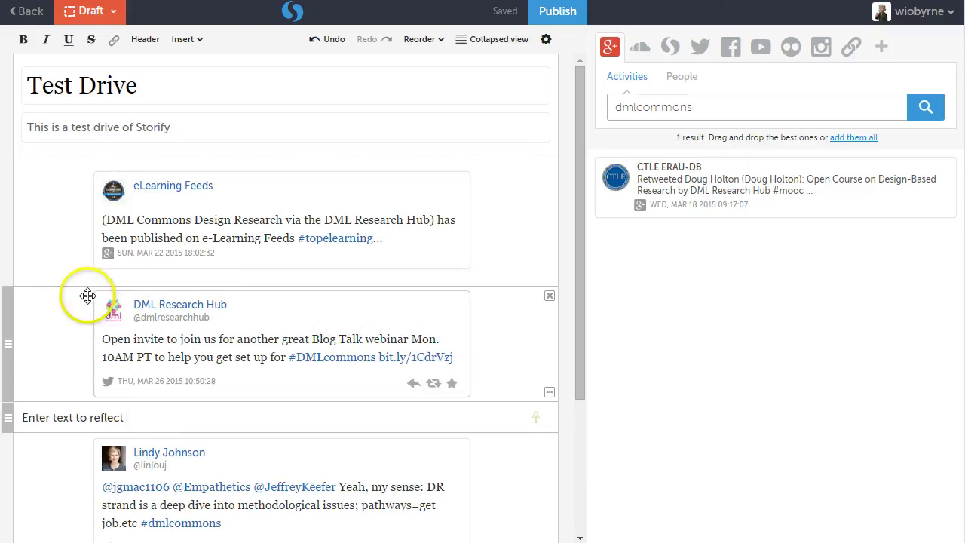
pyautogui.click(150, 385)
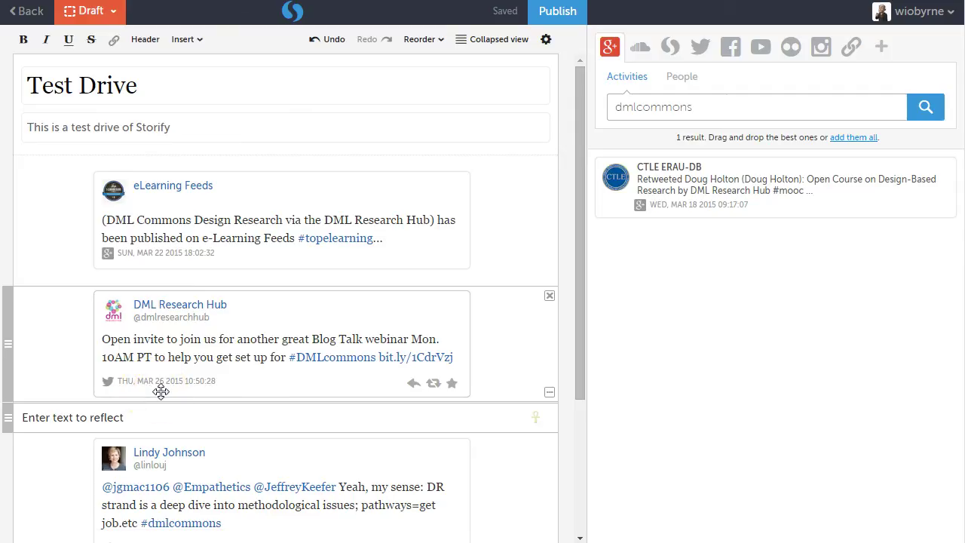
pyautogui.click(160, 392)
pyautogui.click(189, 421)
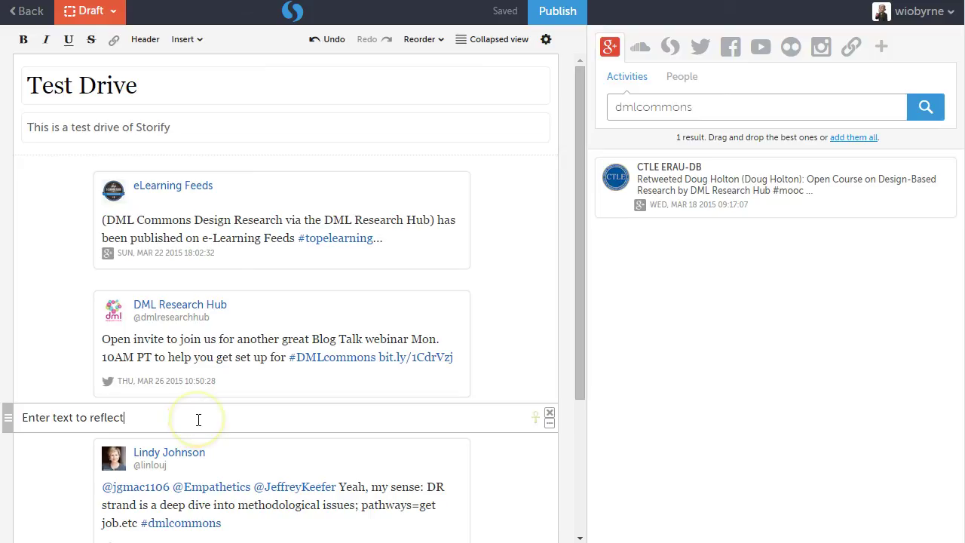
pyautogui.scroll(-3, 198, 420)
pyautogui.scroll(3, 208, 427)
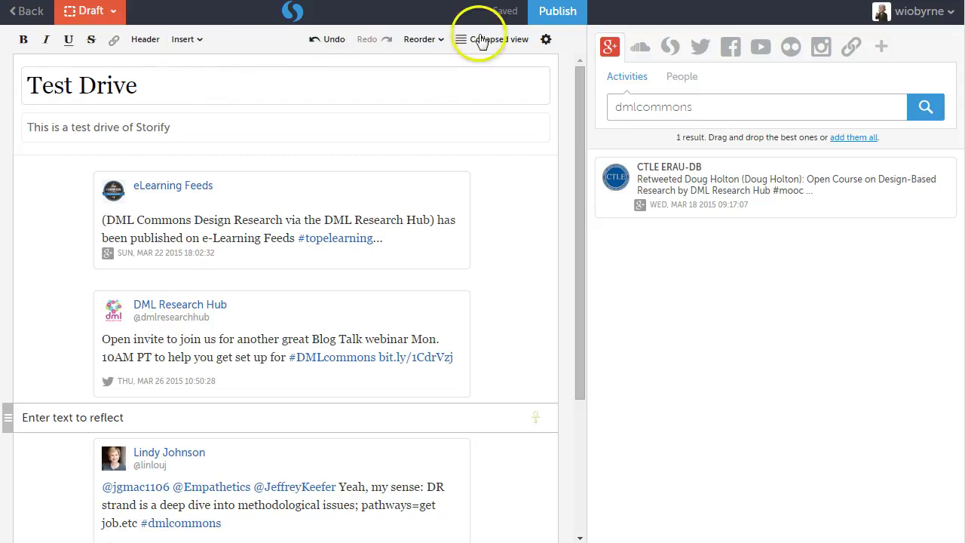
# Publish the Test Drive story and close the Notify on Twitter dialog without notifying anyone
pyautogui.click(558, 12)
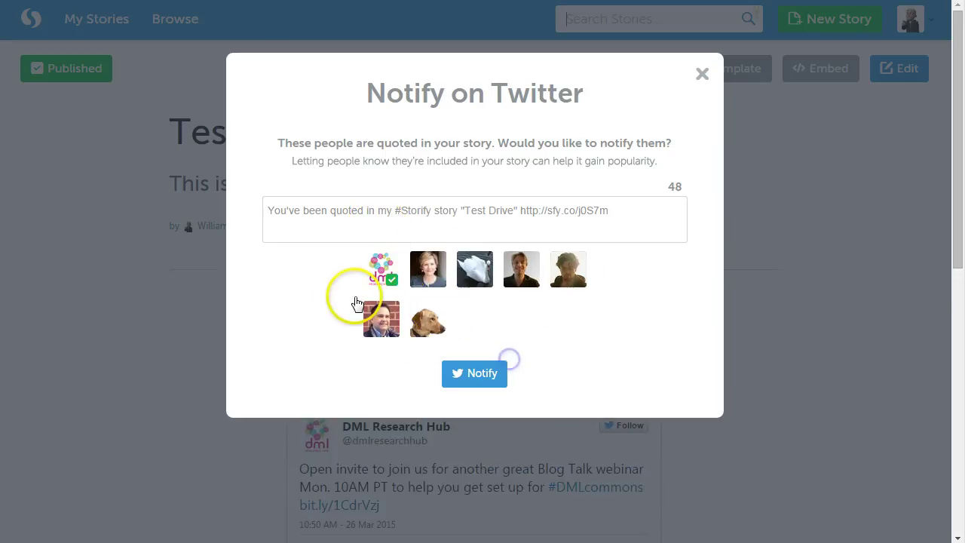
pyautogui.click(275, 320)
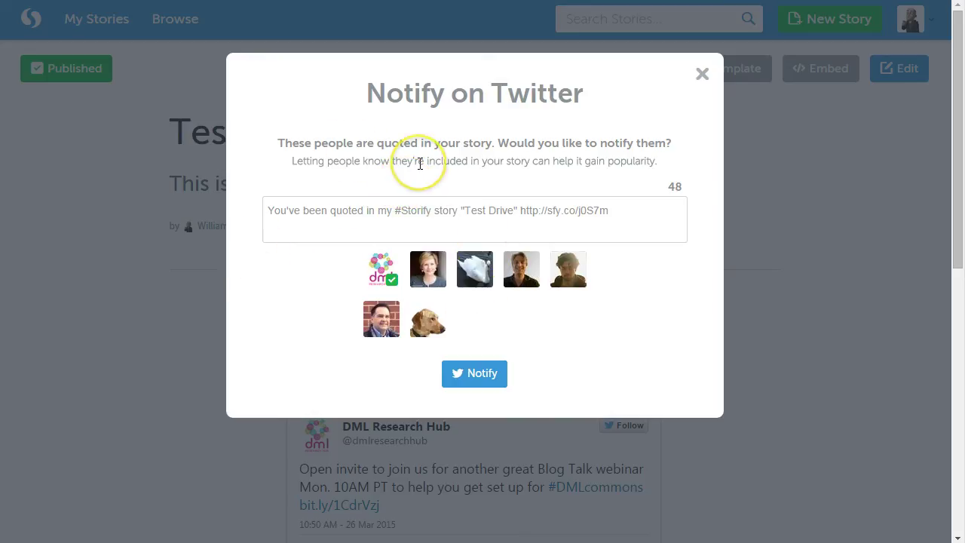
pyautogui.click(701, 74)
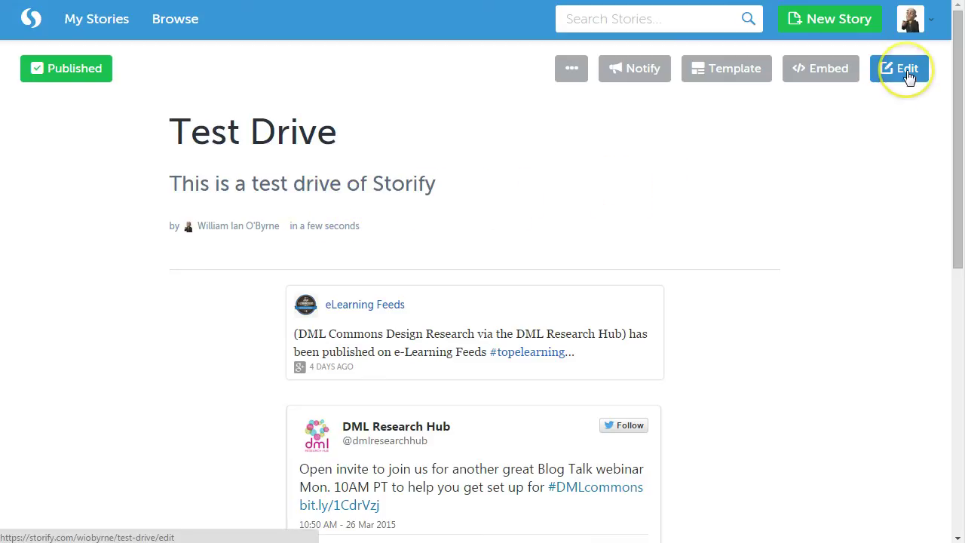
pyautogui.click(839, 76)
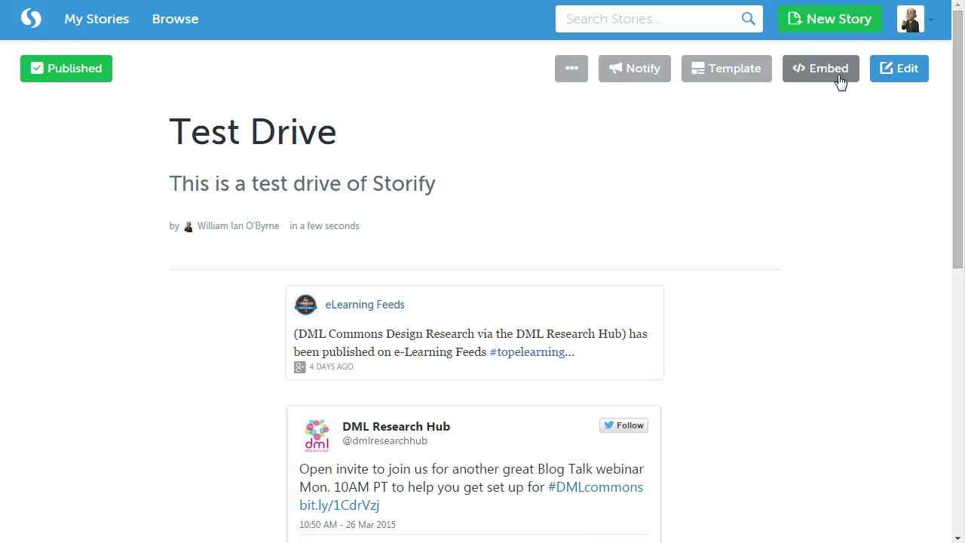
pyautogui.click(738, 71)
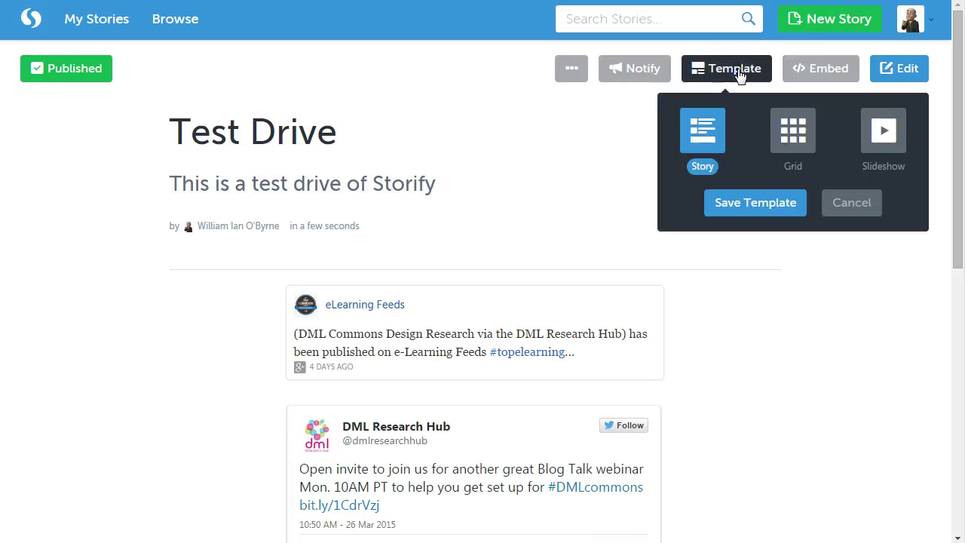
pyautogui.click(641, 69)
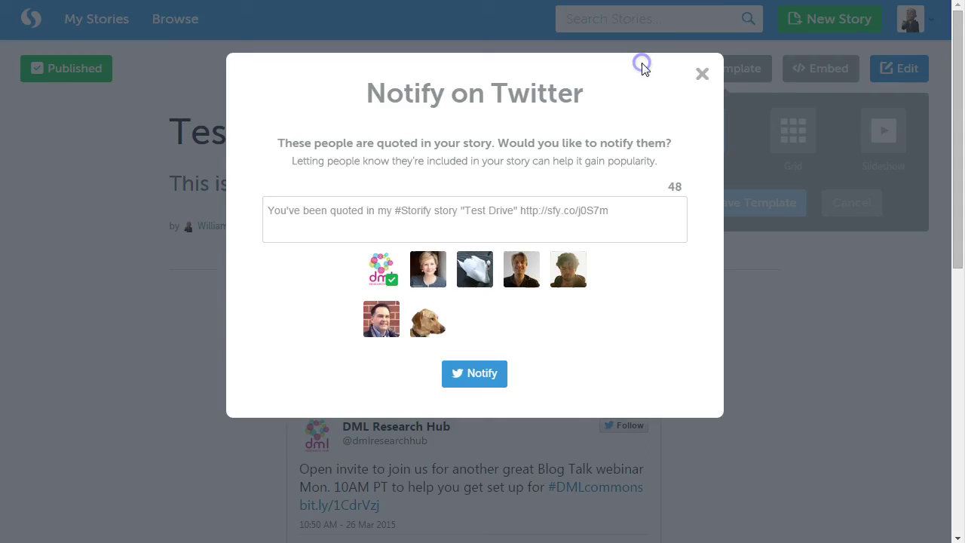
pyautogui.click(701, 73)
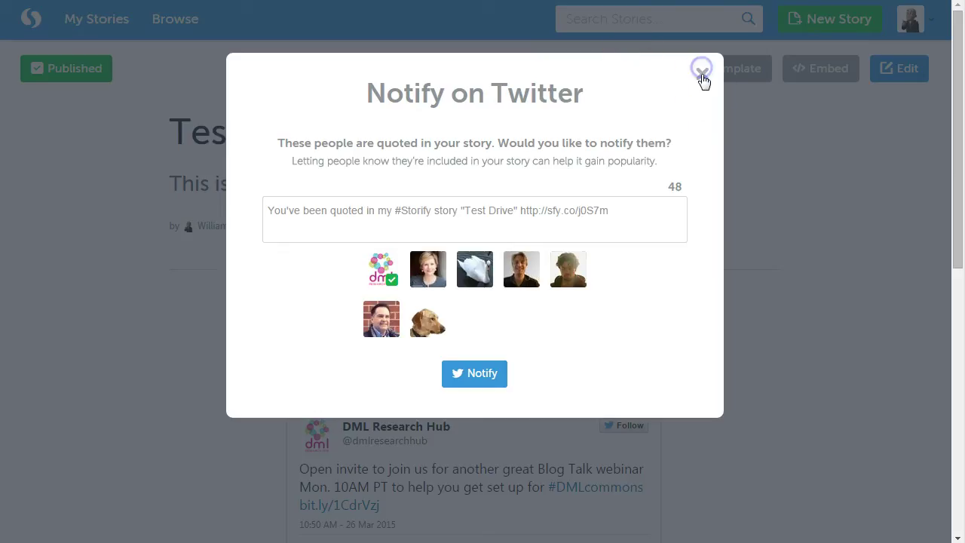
pyautogui.click(572, 69)
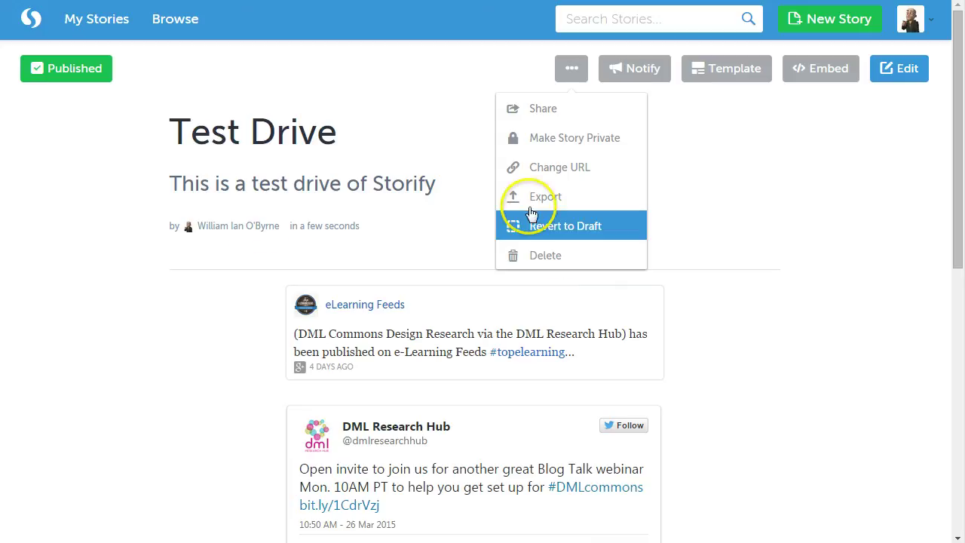
pyautogui.click(78, 186)
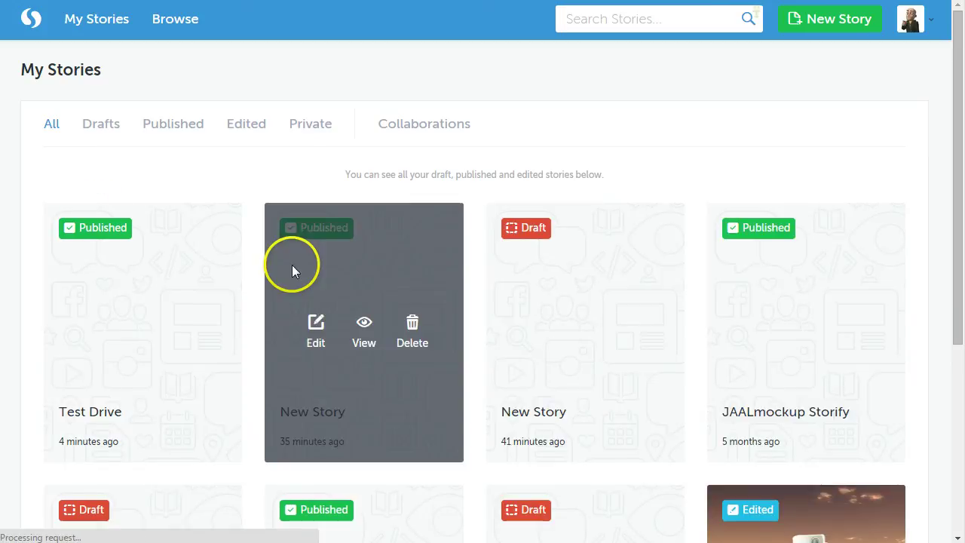
# Scroll through the My Stories cards, with Test Drive listed first as Published
pyautogui.scroll(-1, 231, 281)
pyautogui.scroll(-3, 228, 276)
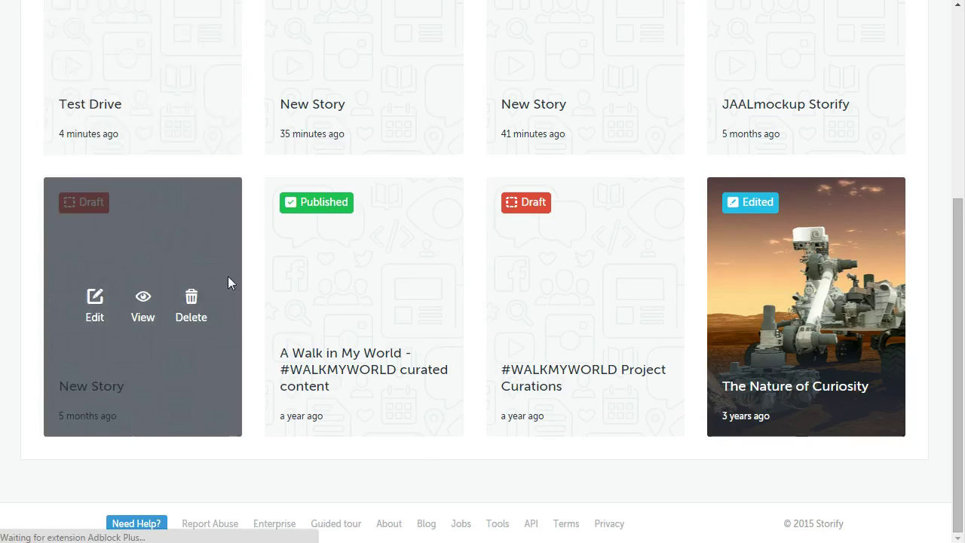
pyautogui.scroll(1, 586, 288)
pyautogui.scroll(3, 585, 288)
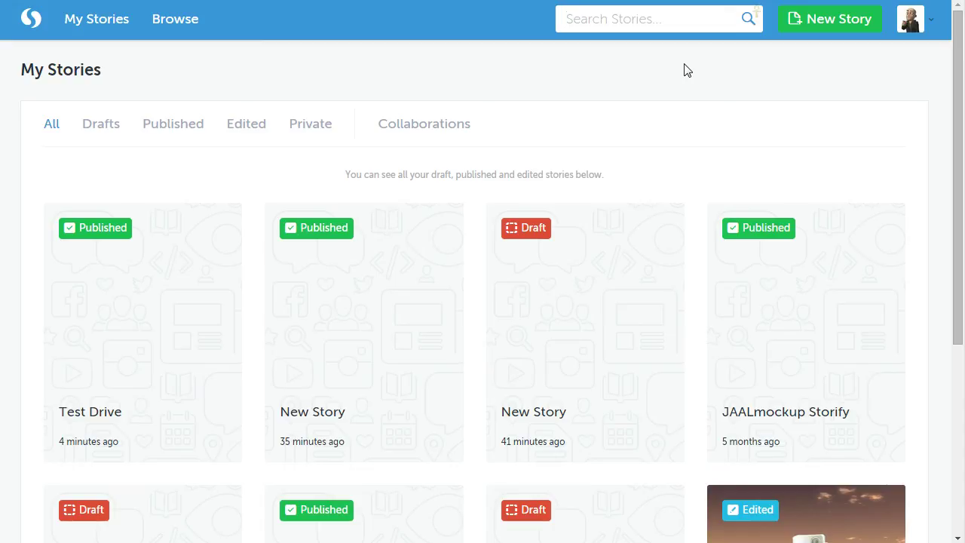
pyautogui.click(489, 175)
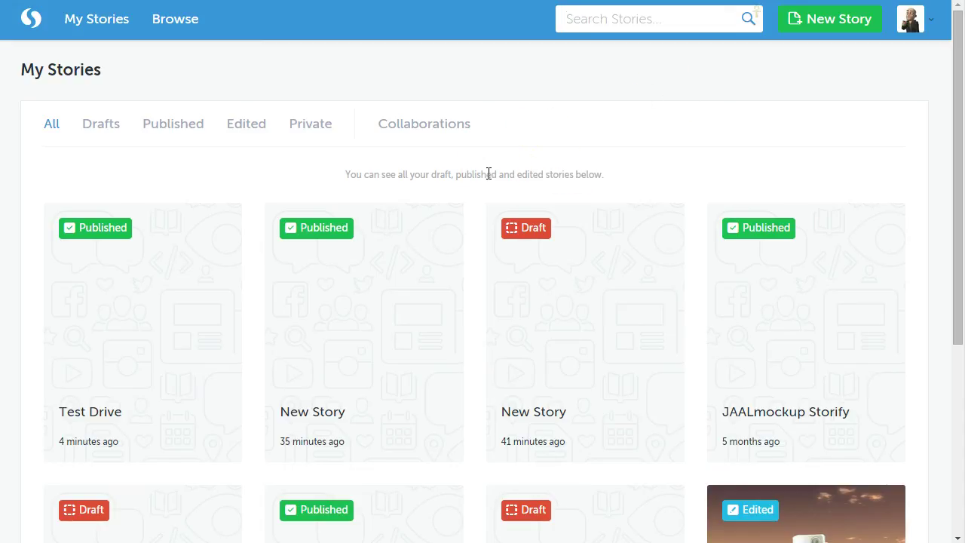